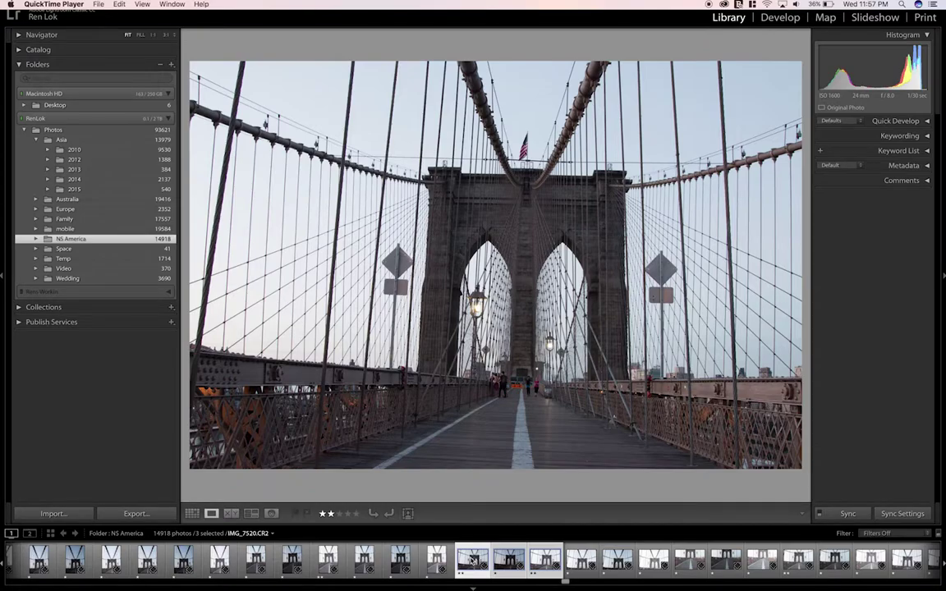
- Compare the IMG_7520 and IMG_7521 brackets, then open HDR Merge Preview of all three
key("Right")
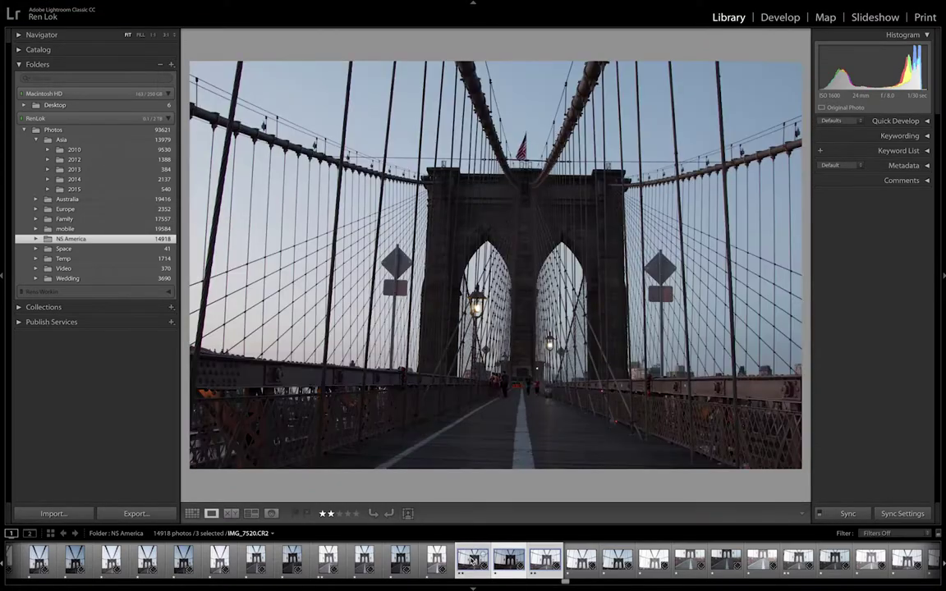
key("Left")
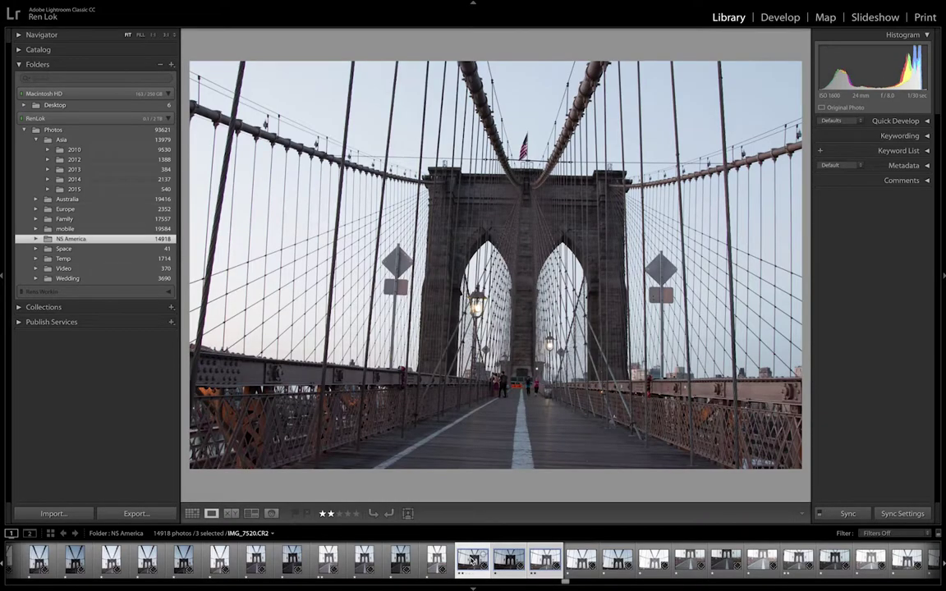
key("Right")
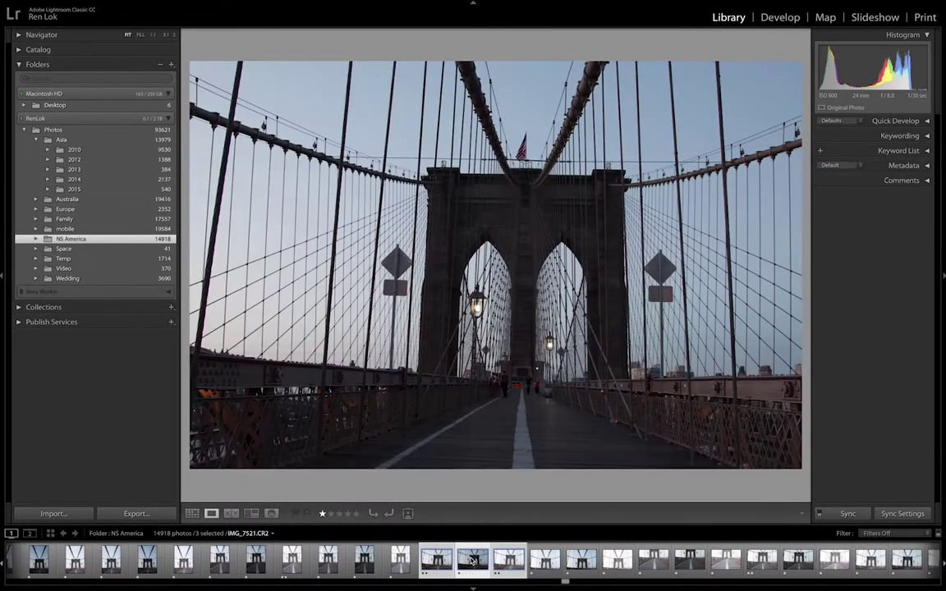
key("Left")
key("Right")
key("Left")
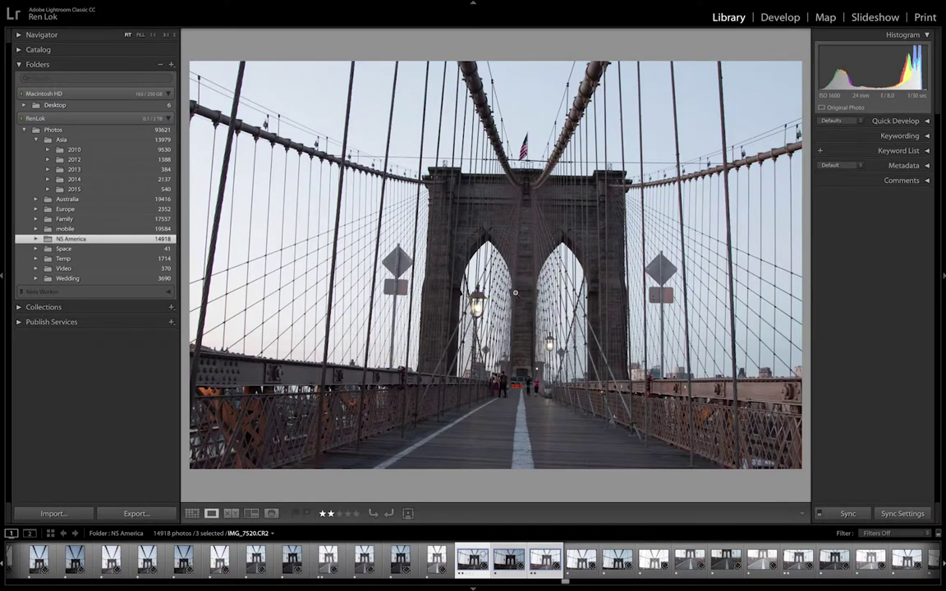
key("ctrl+h")
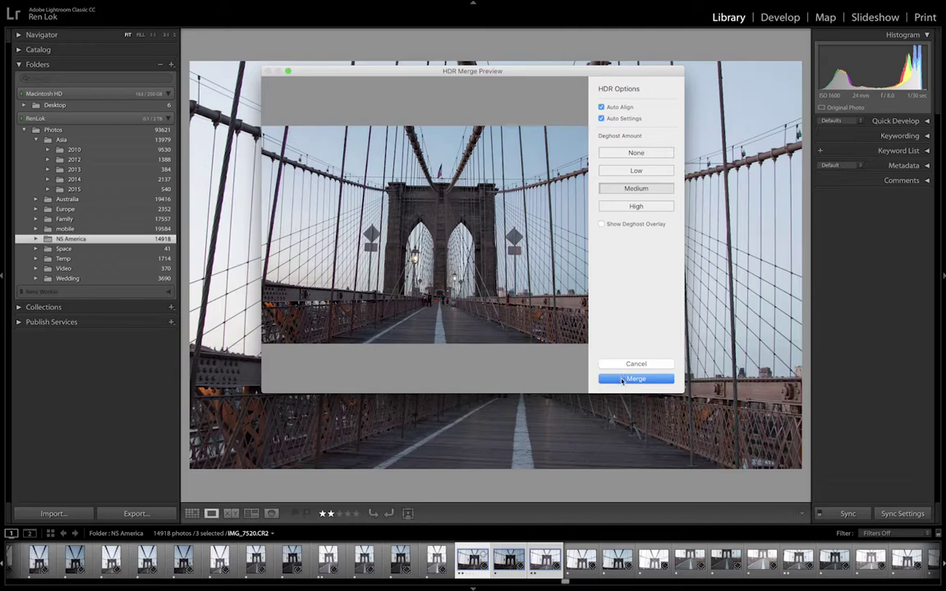
- Merge the three bridge brackets into IMG_7520-HDR.dng
left_click(620, 378)
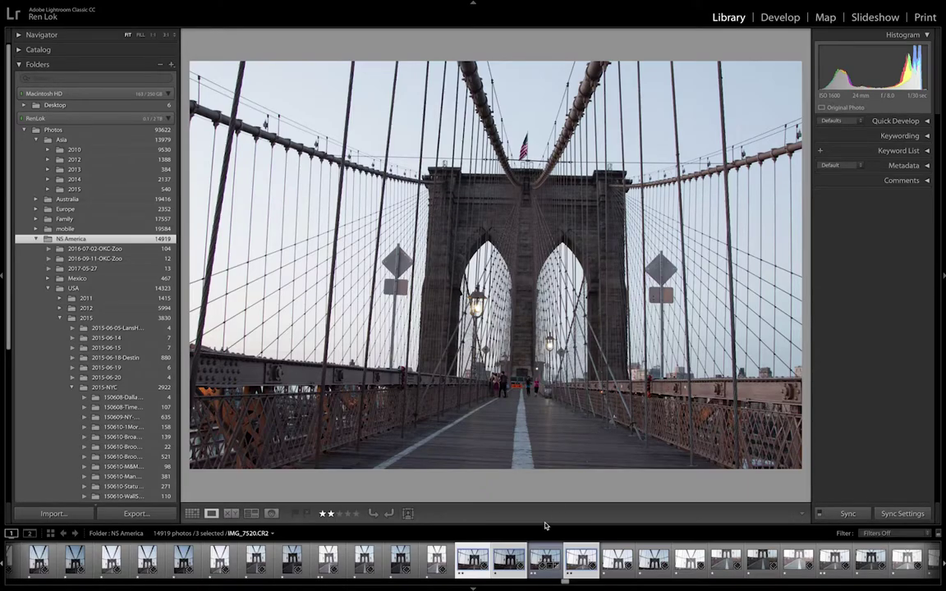
- Compare the merged HDR with the IMG_7520 and IMG_7522 brackets, then open it in Develop
left_click(537, 556)
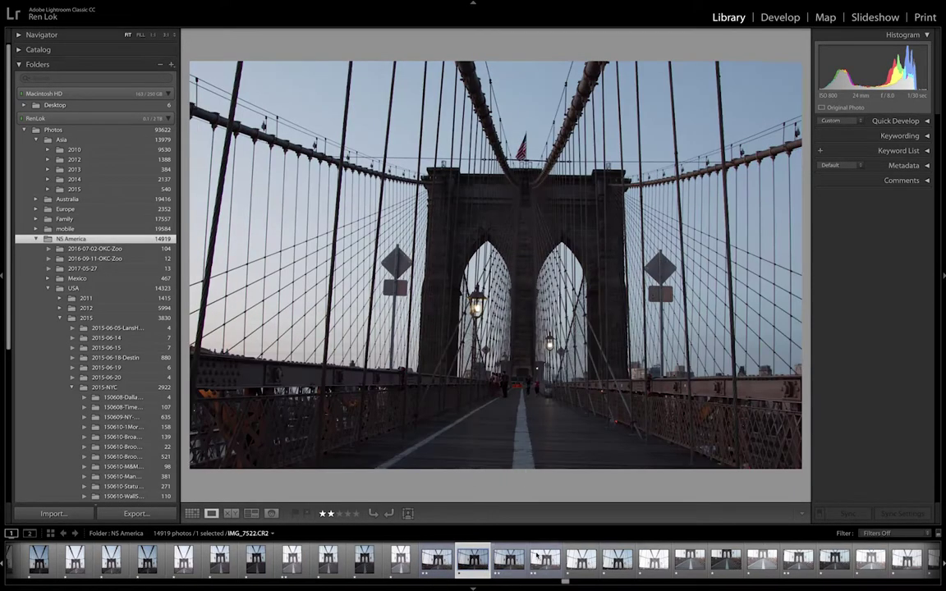
key("Left")
key("Left")
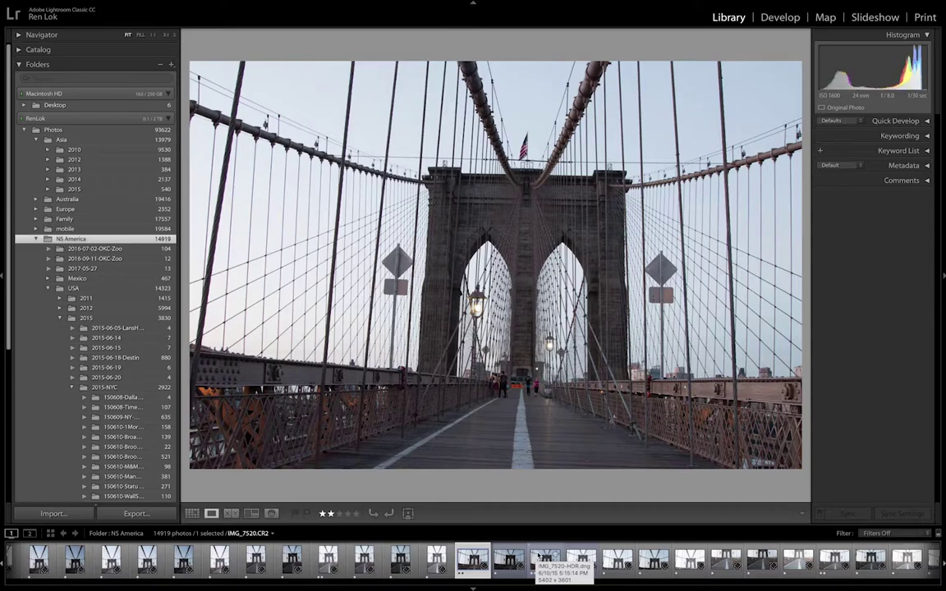
left_click(580, 557)
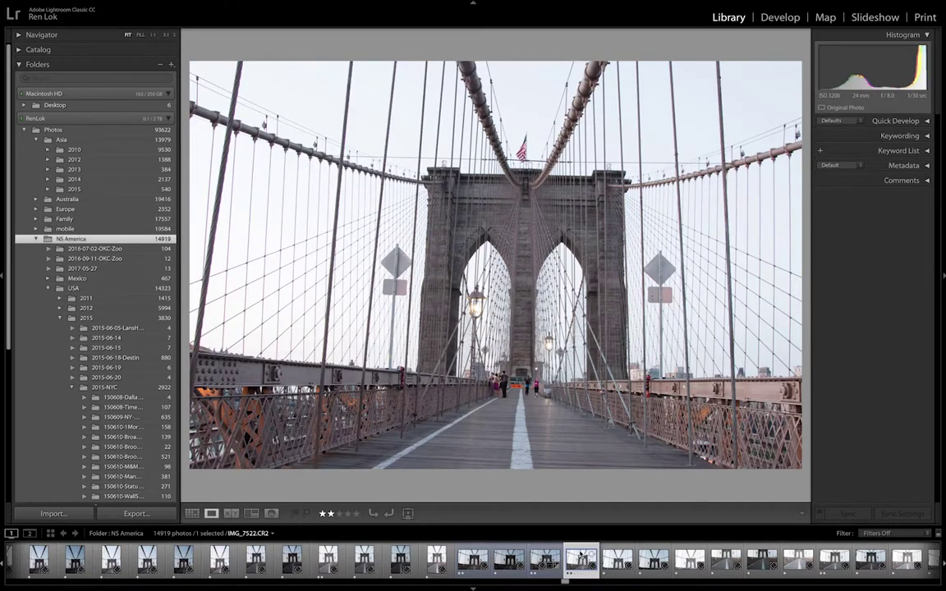
key("Left")
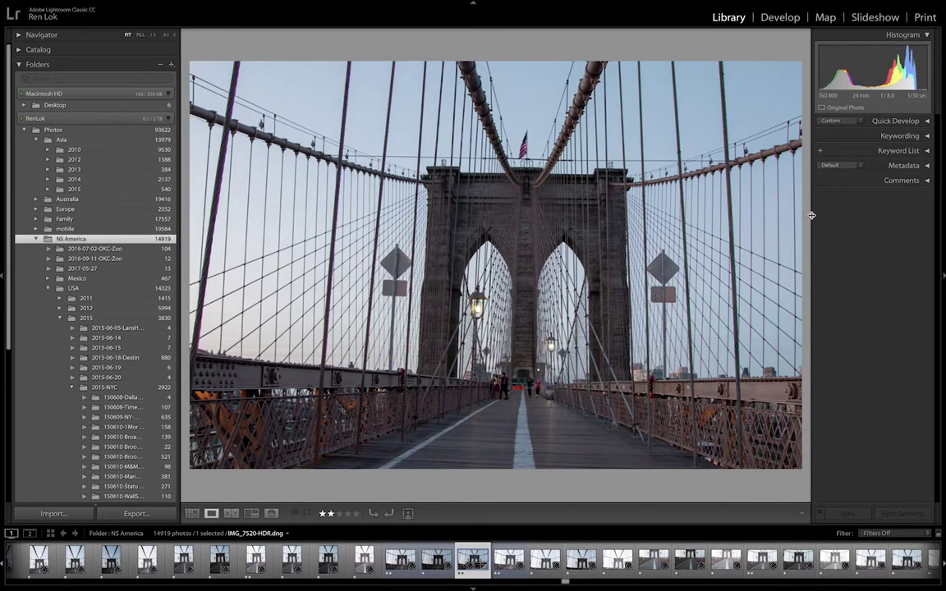
key("d")
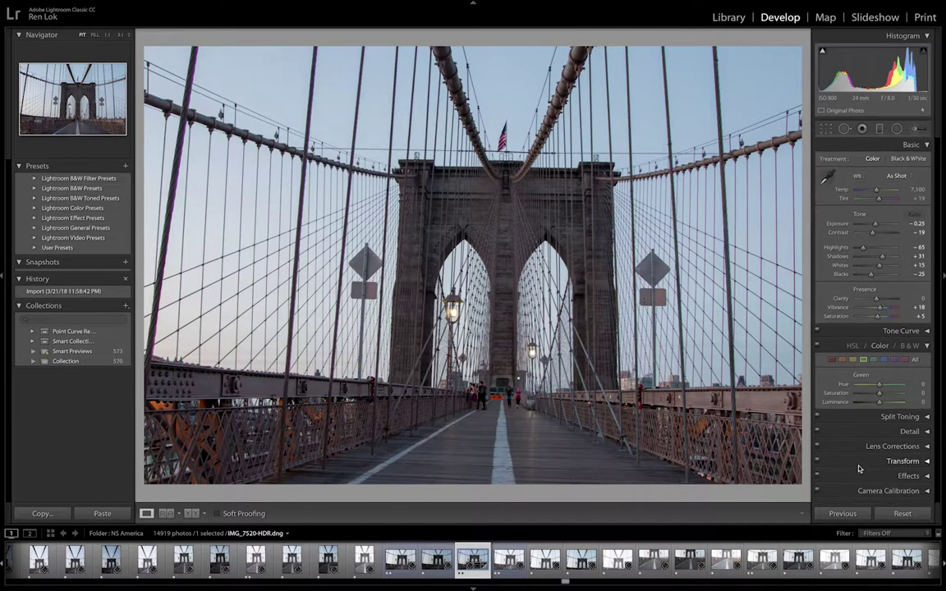
- Straighten the bridge perspective with Guided Upright guides along the tower top and arch tops
left_click(884, 491)
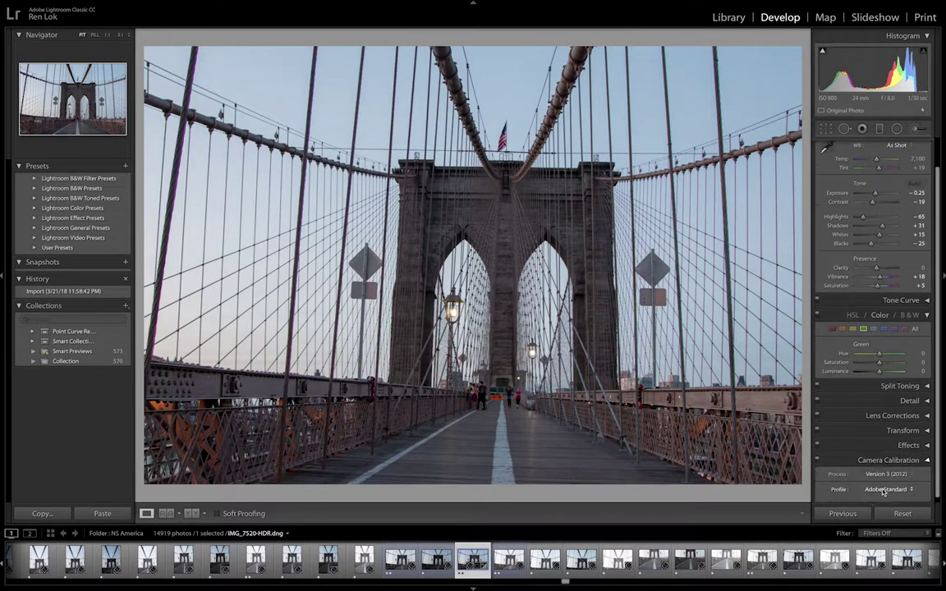
left_click(890, 458)
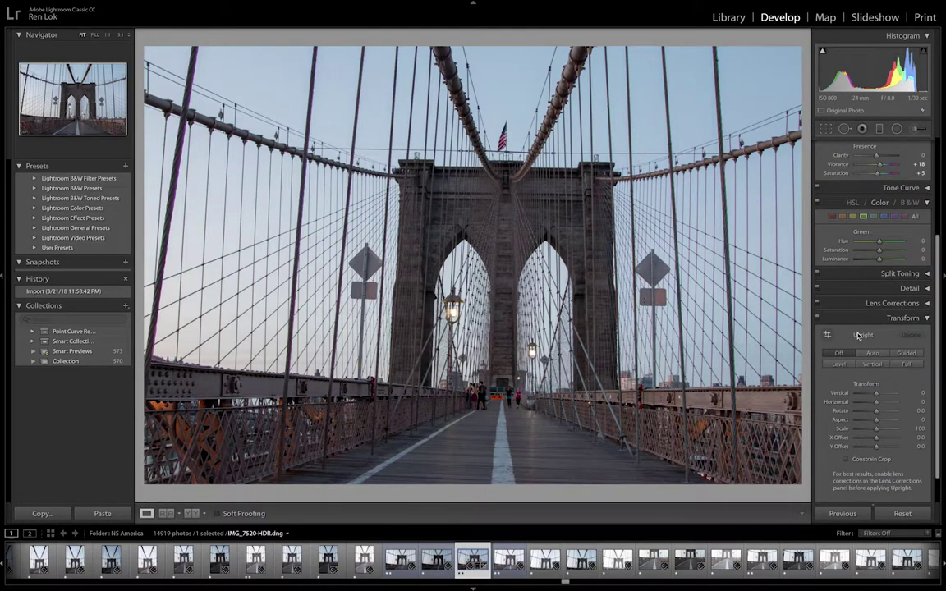
left_click(826, 334)
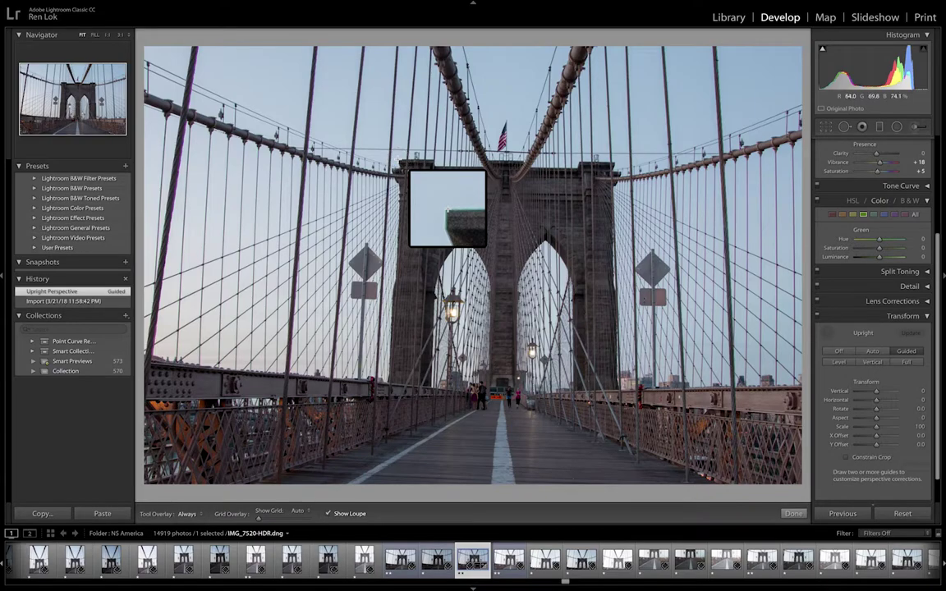
left_click_drag(397, 156, 607, 162)
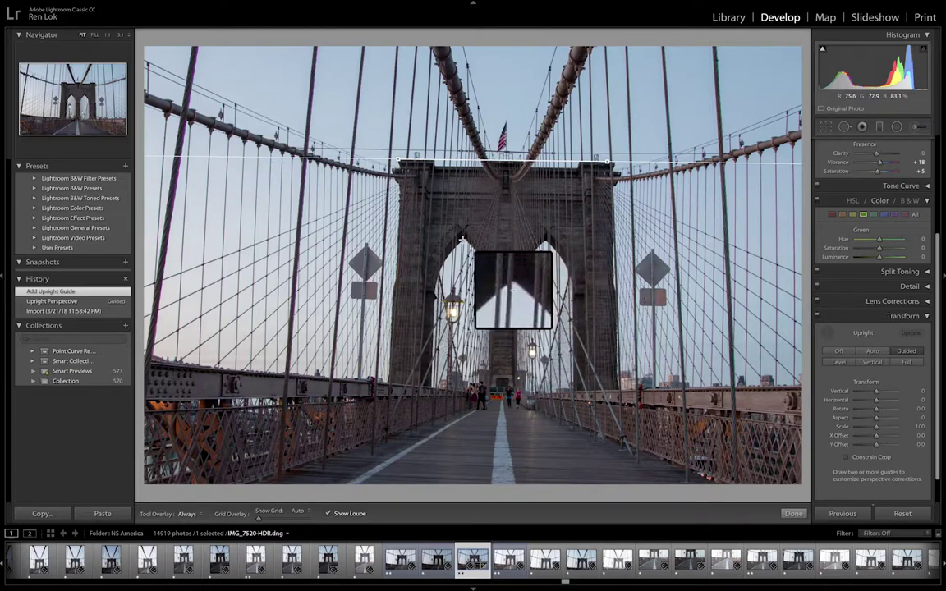
left_click_drag(463, 239, 545, 241)
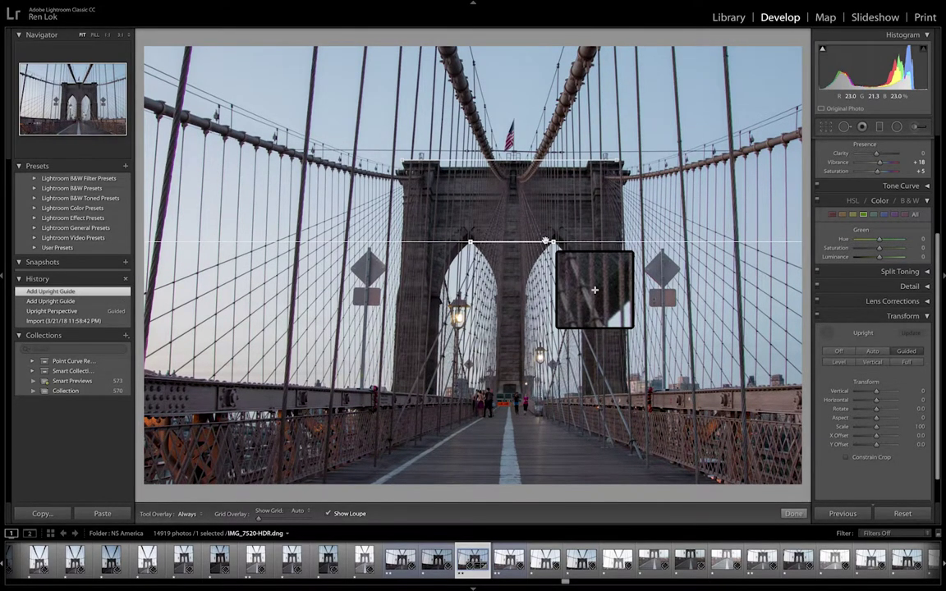
key("Escape")
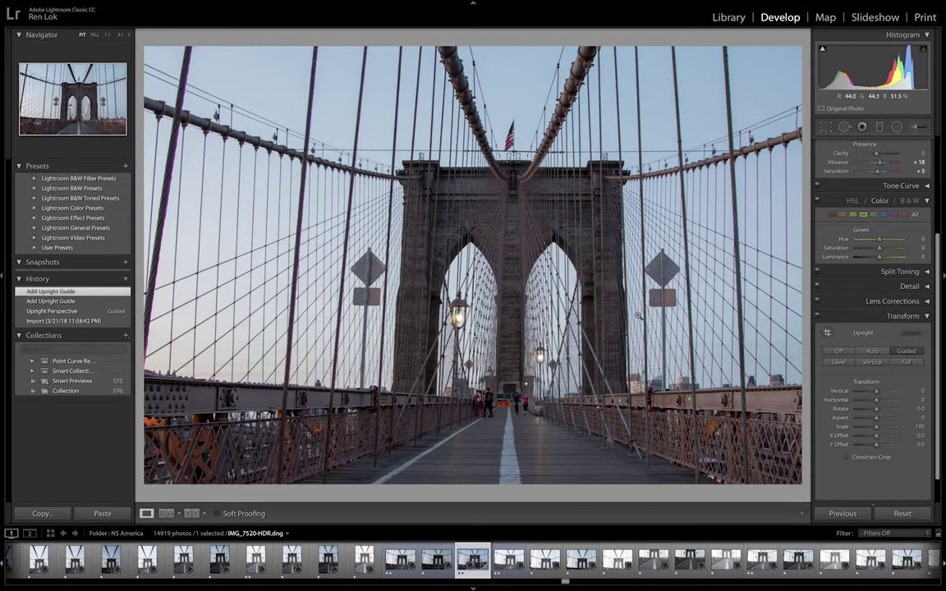
- Set Exposure to +0.35 and Contrast to +41 in the Basic panel
scroll(903, 312, "up", 5)
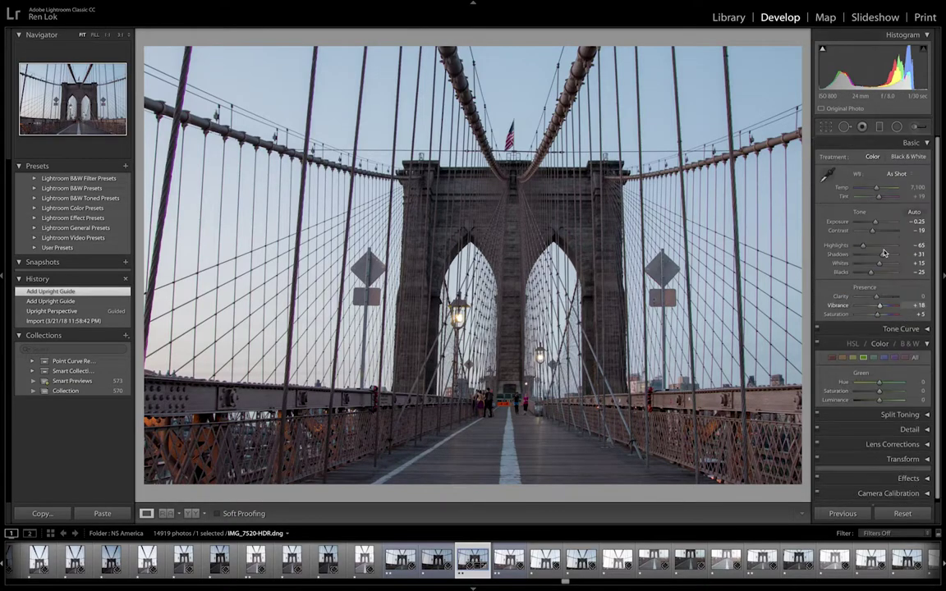
scroll(895, 271, "down", 3)
scroll(885, 229, "up", 3)
scroll(885, 229, "down", 1)
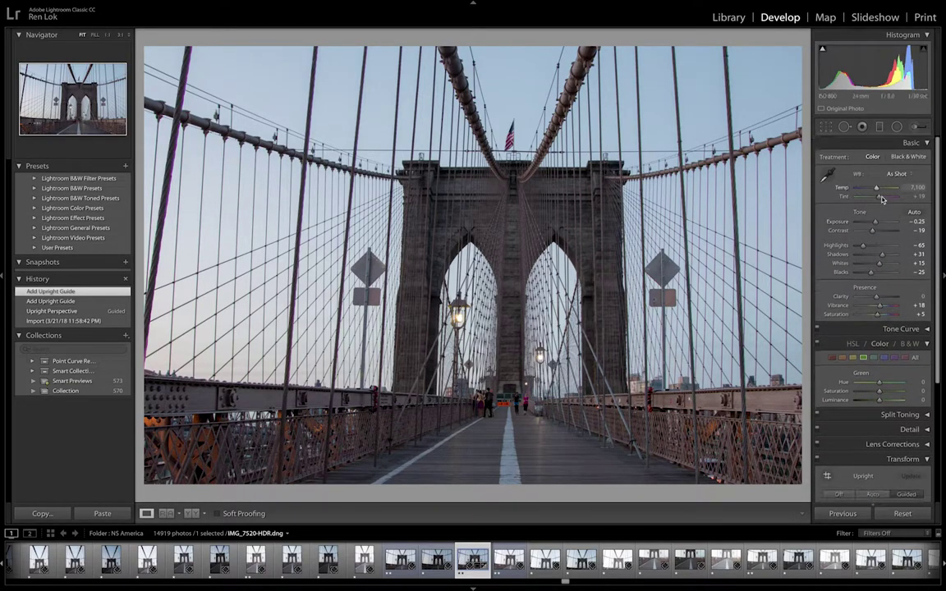
key("Up")
key("Up")
key("Up")
key("Up")
key("Up")
key("Up")
key("Up")
key("Up")
key("Up")
key("Up")
key("Up")
key("Up")
key("Up")
key("Up")
key("Up")
key("Up")
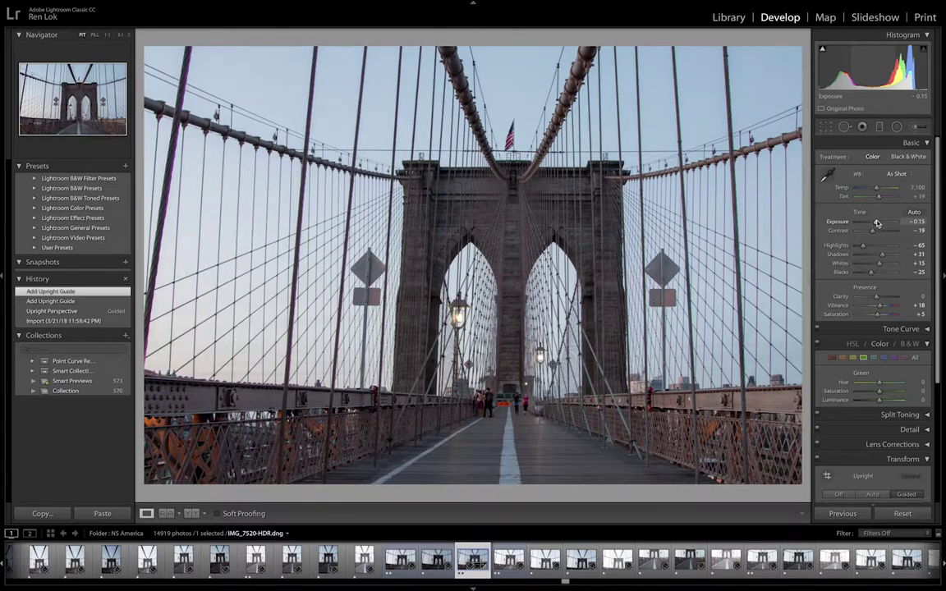
key("Up")
key("Up")
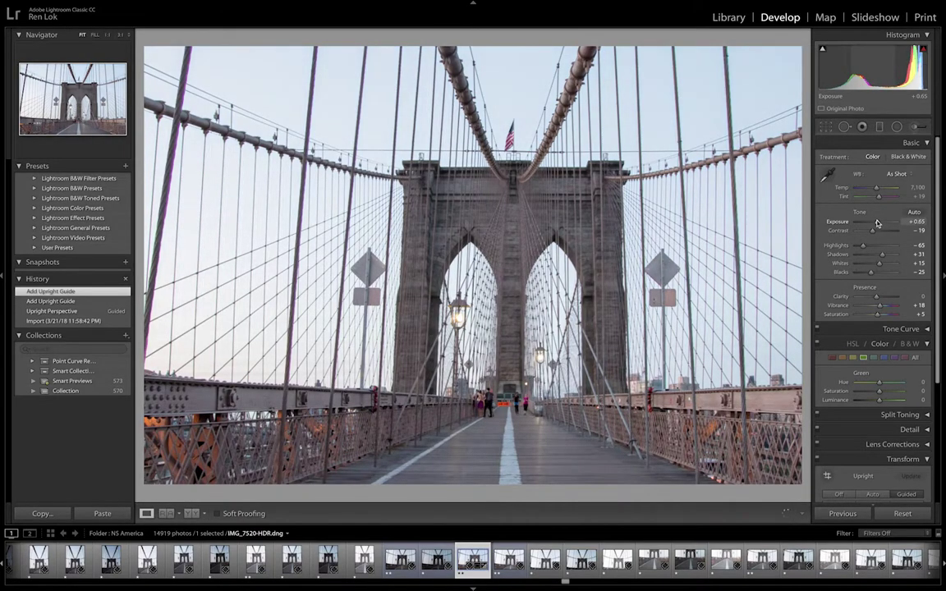
key("Down")
key("Down")
key("Down")
key("Down")
key("Down")
key("Down")
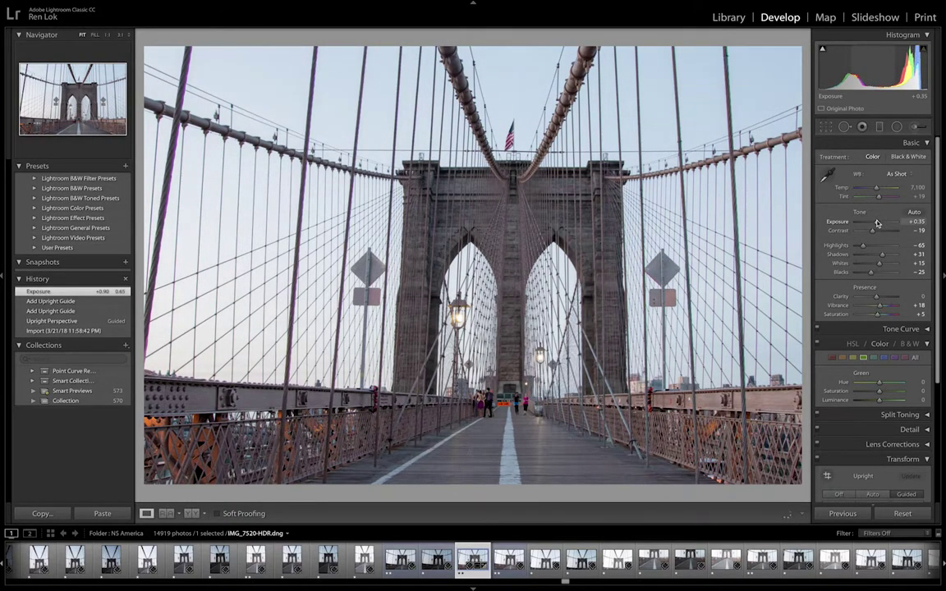
key("Up")
key("Up")
key("Up")
key("Up")
key("Up")
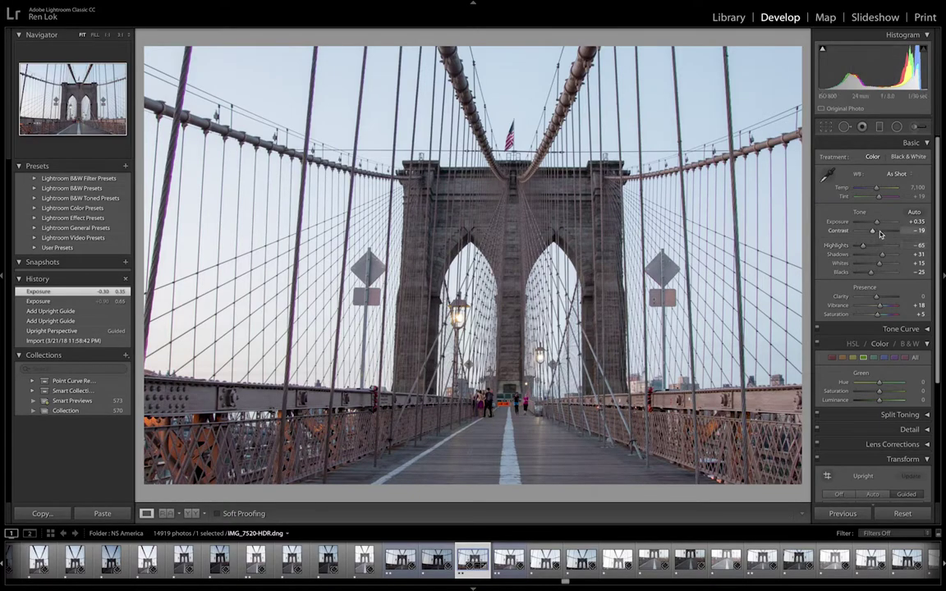
key("Up")
key("Up")
key("Up")
key("Up")
key("Up")
key("Up")
key("Up")
key("Up")
key("Up")
key("Up")
key("Up")
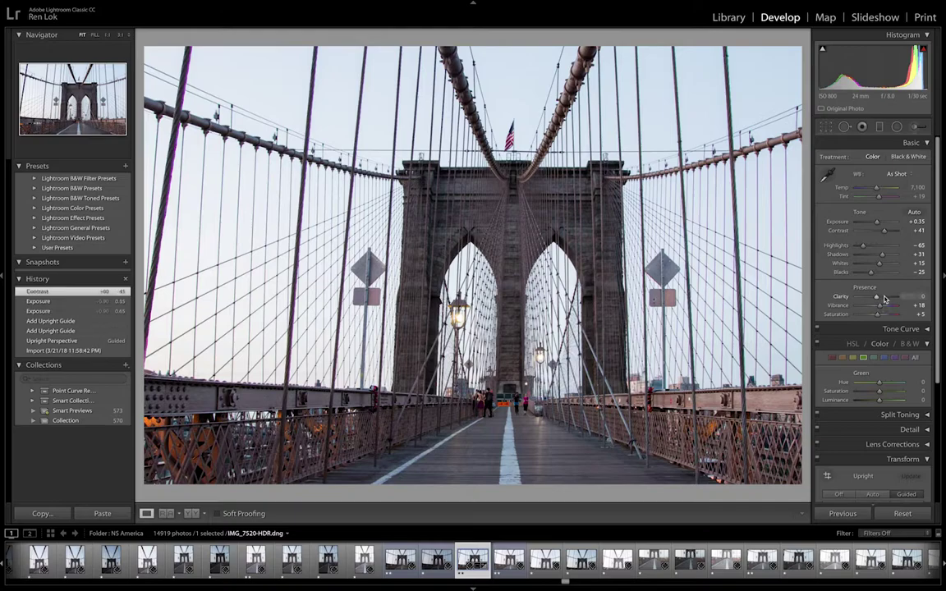
- Raise Clarity to +55 and Shadows to +86, and set Highlights to -35
key("Up")
key("Up")
key("Up")
key("Up")
key("Up")
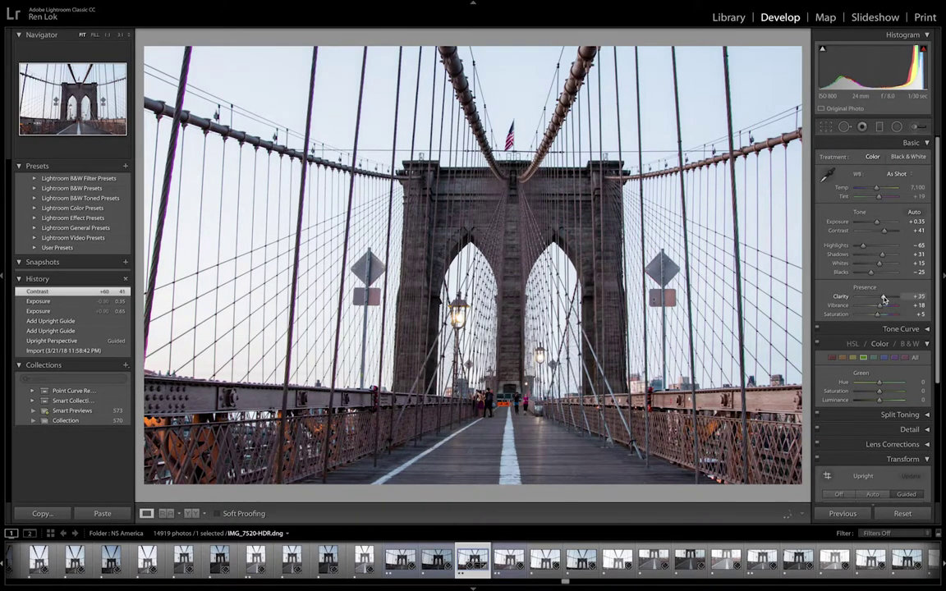
left_click_drag(883, 298, 885, 265)
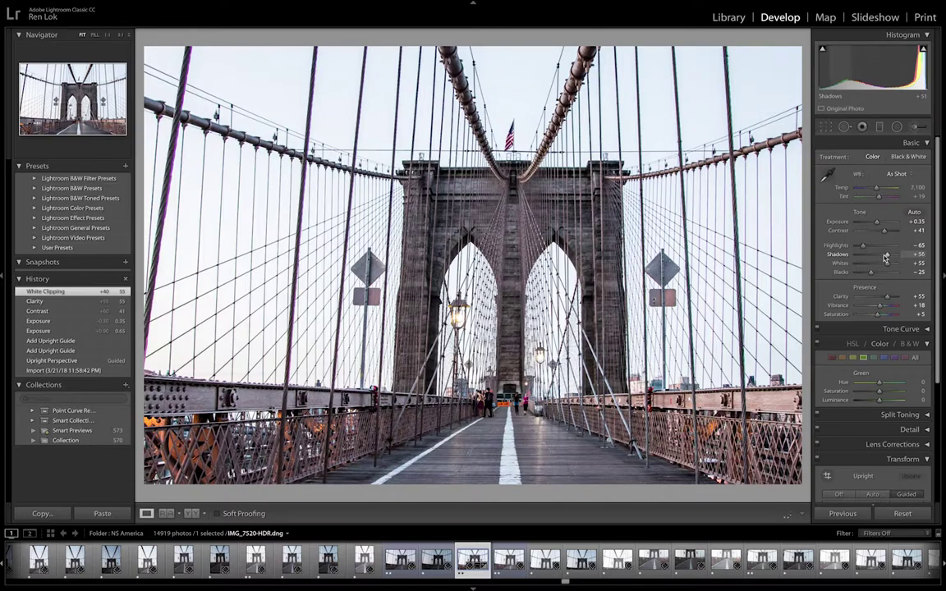
key("Up")
key("Up")
key("Up")
key("Up")
key("Up")
key("Up")
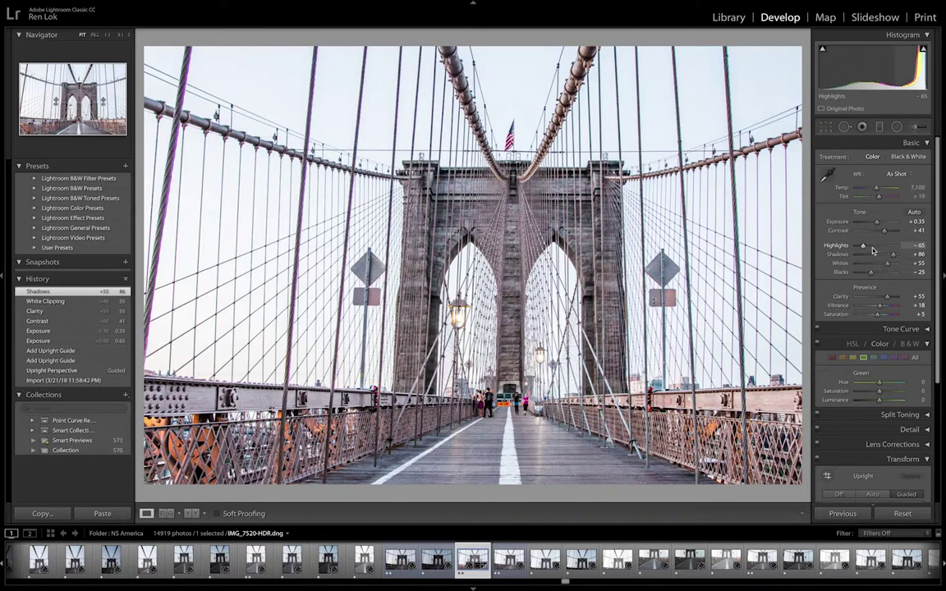
key("Up")
key("Up")
key("Up")
key("Up")
key("Up")
key("Up")
key("Up")
key("Up")
key("Down")
key("Down")
key("Down")
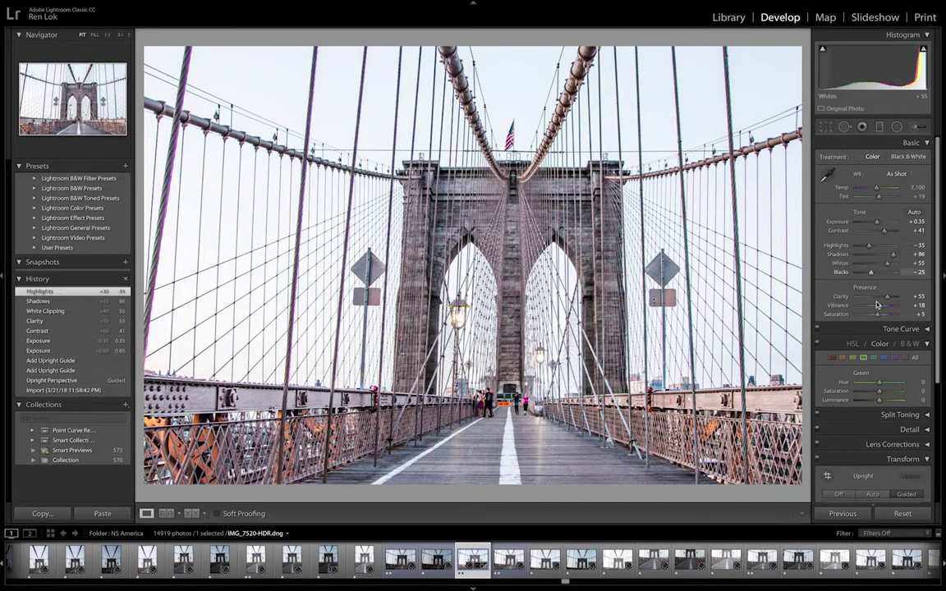
- Add a post-crop vignette, settling its Amount at -17
scroll(900, 431, "down", 4)
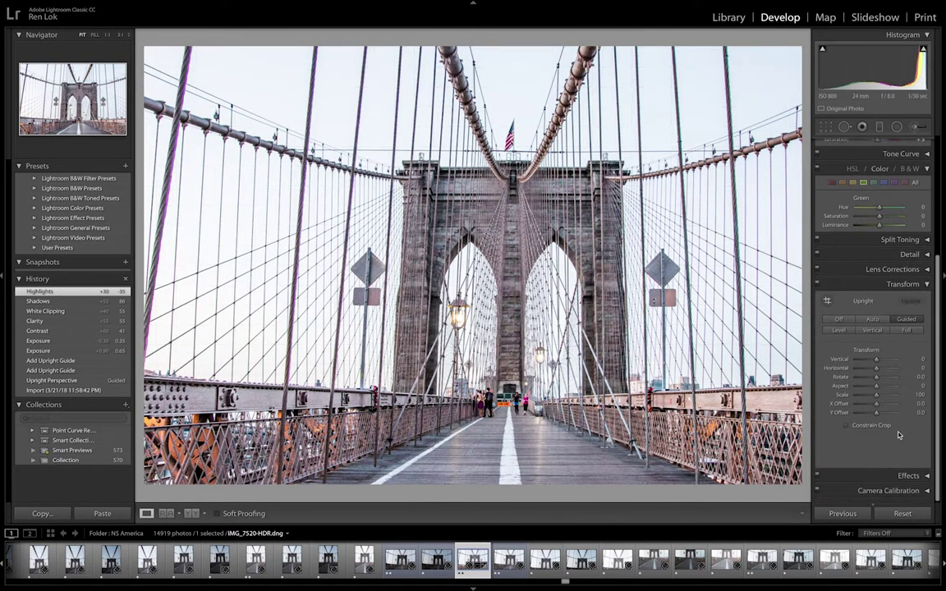
scroll(898, 435, "down", 3)
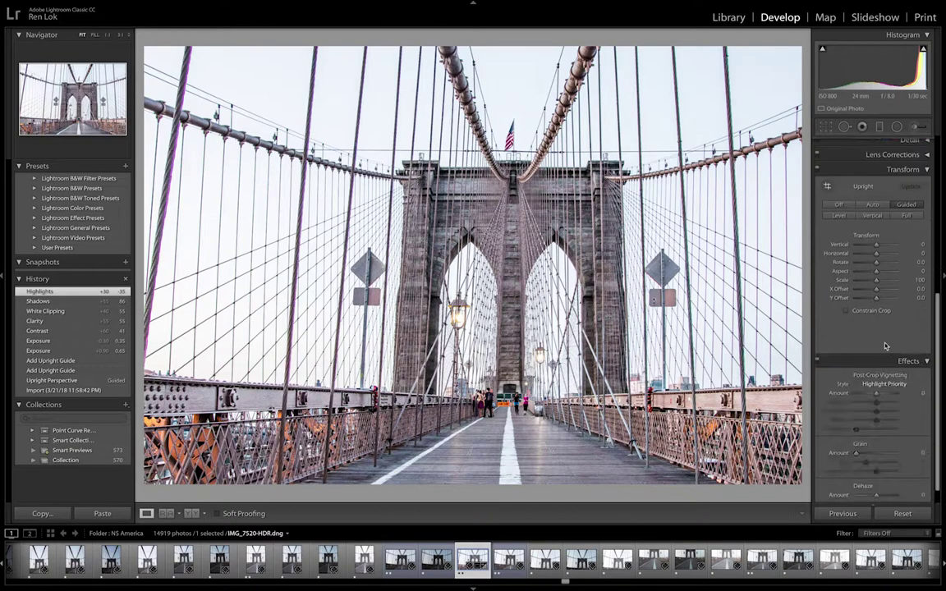
left_click_drag(870, 395, 896, 420)
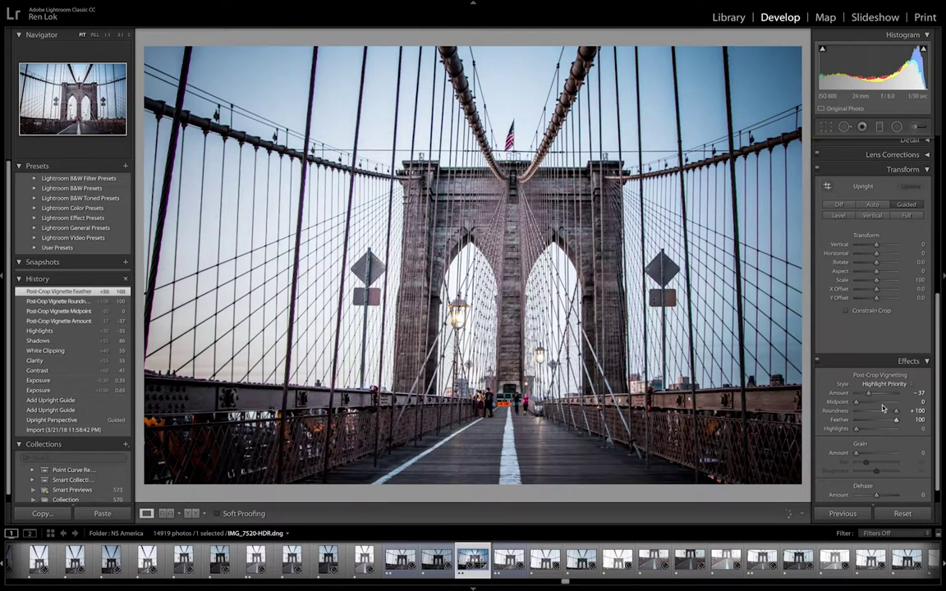
left_click(872, 397)
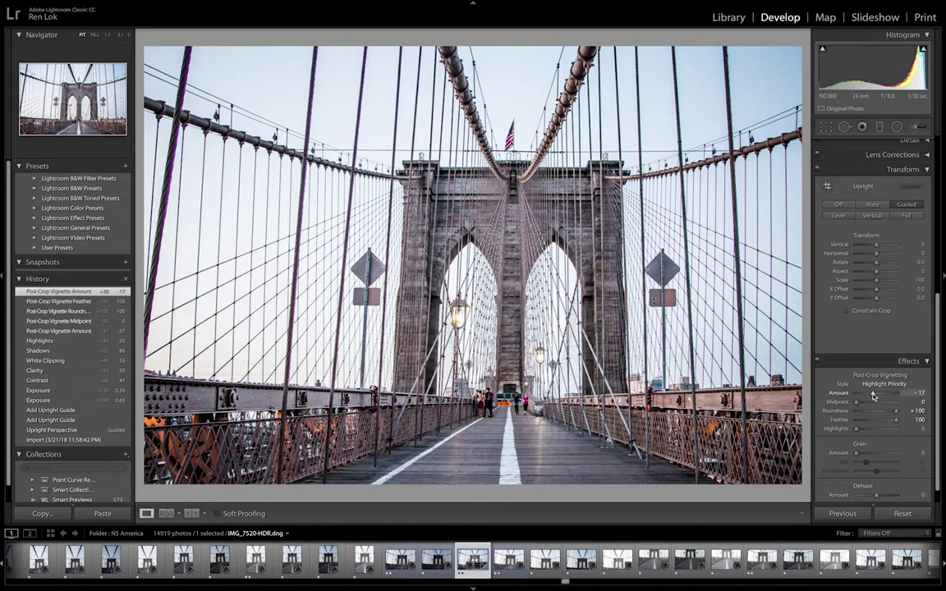
- Collapse the Transform and Effects panels and raise Clarity to +65
left_click(916, 169)
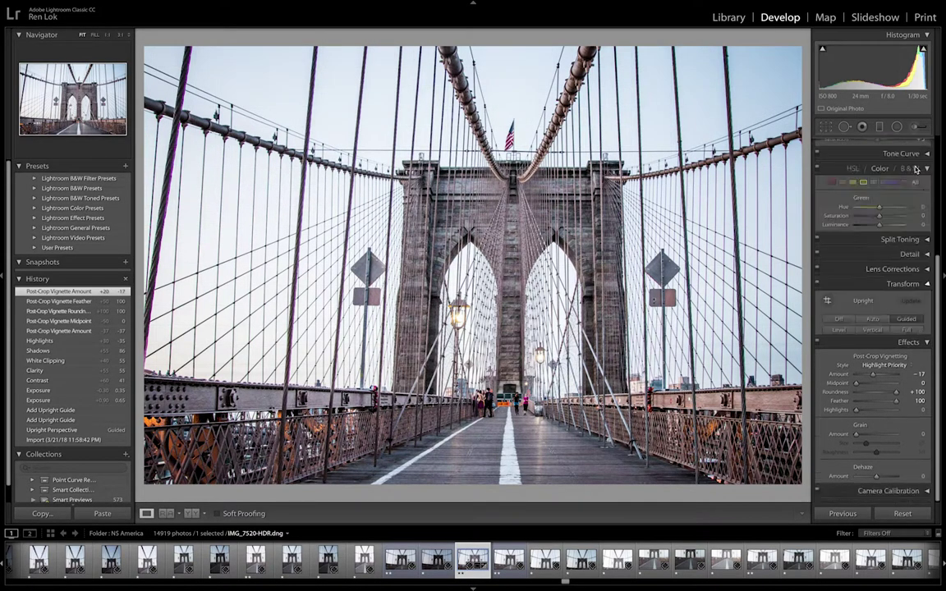
left_click(908, 344)
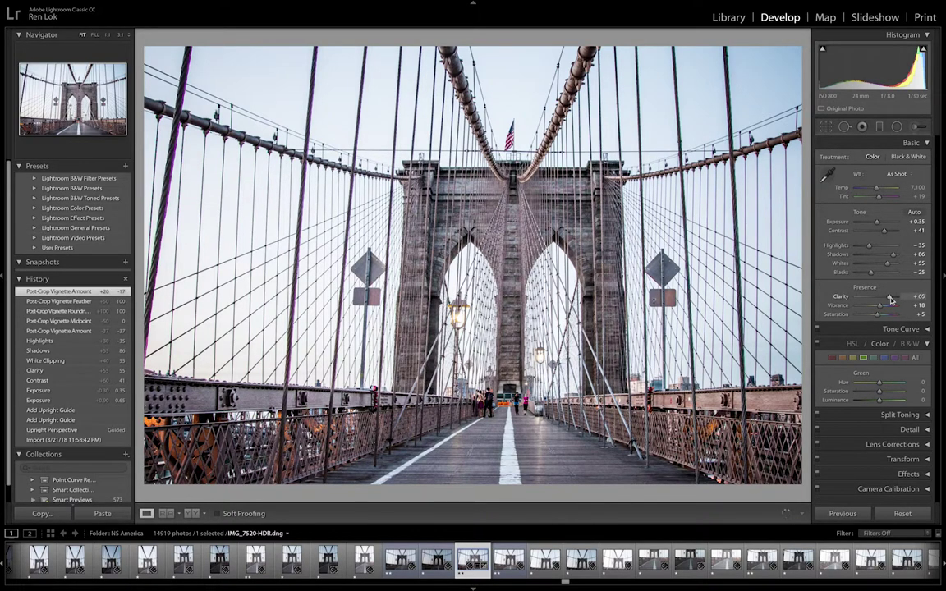
left_click_drag(890, 300, 890, 299)
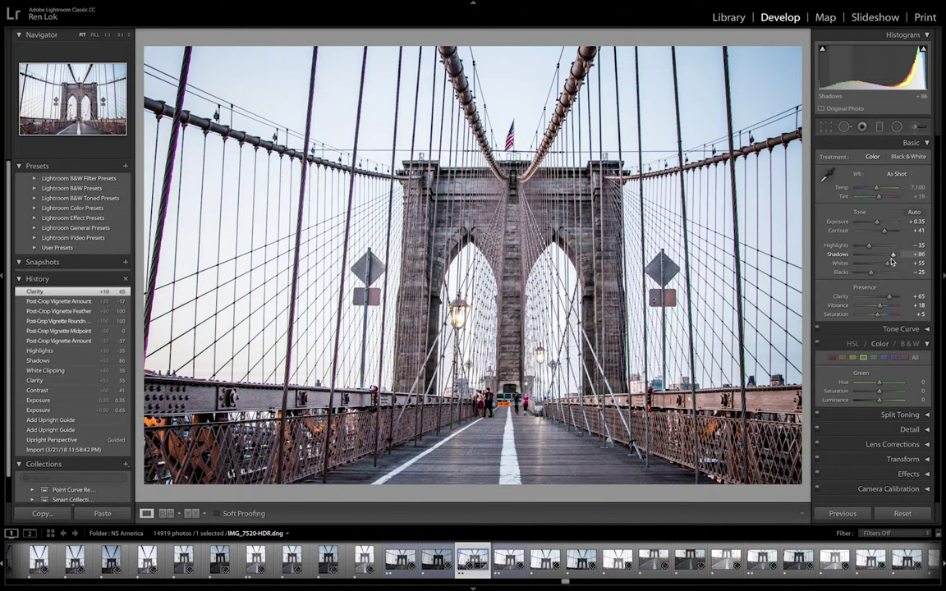
- Convert the HDR to black and white, compare it with the brackets, and reselect IMG_7520-HDR.dng
left_click(908, 157)
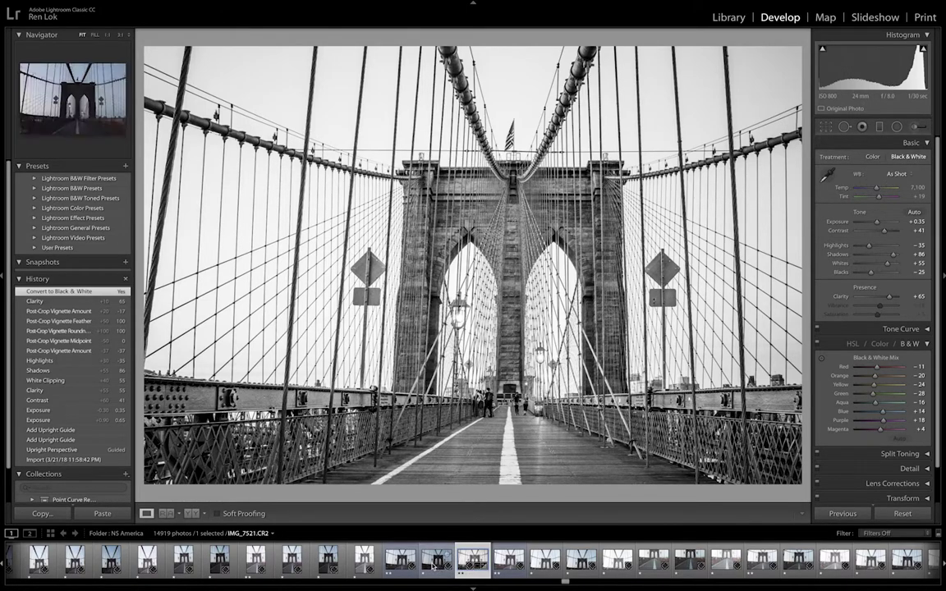
left_click(407, 561)
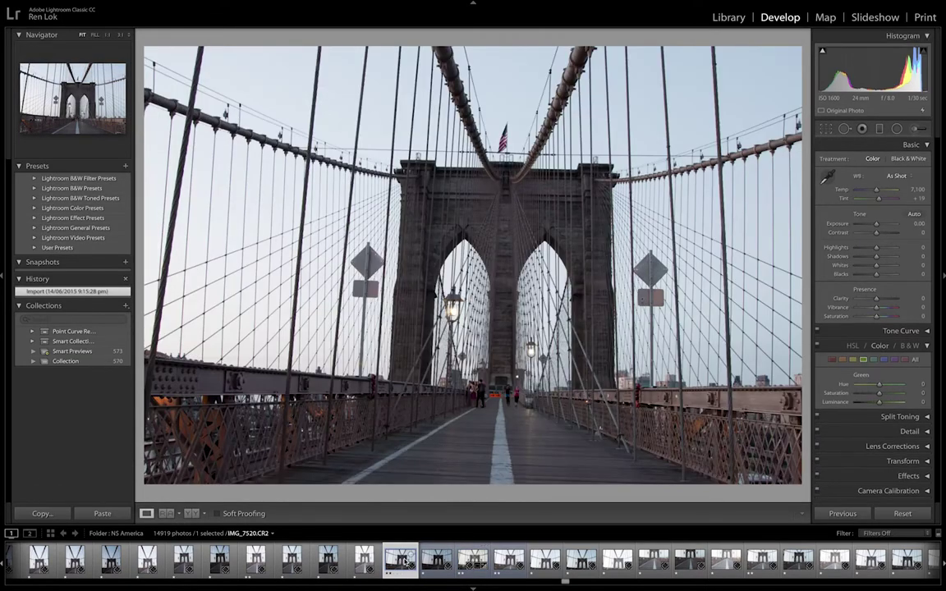
left_click(472, 560)
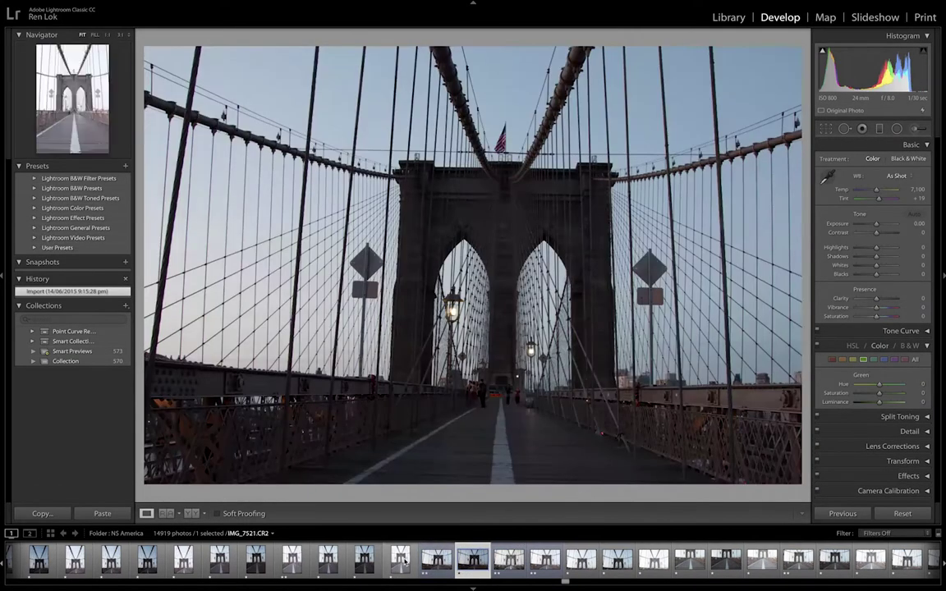
left_click(531, 562)
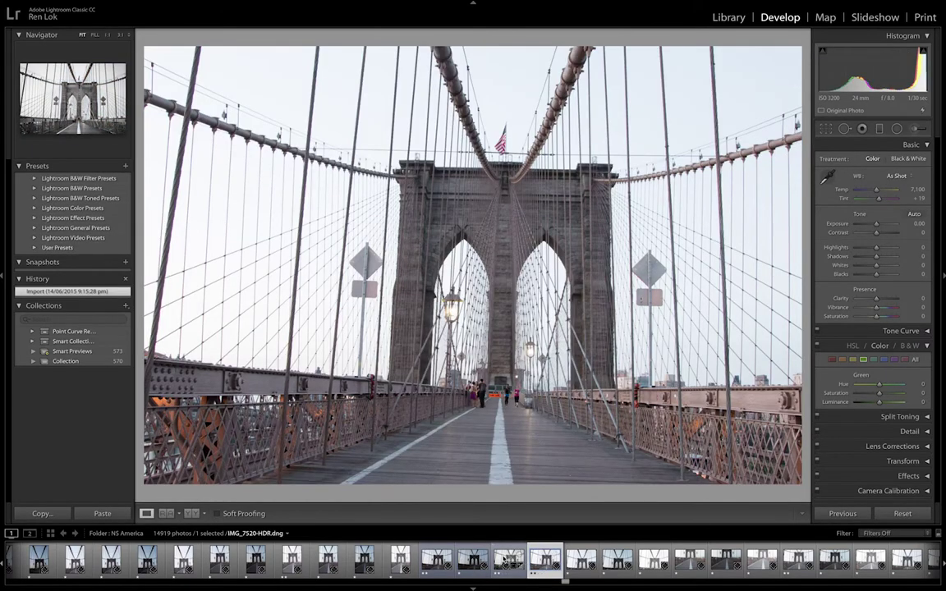
left_click(506, 561)
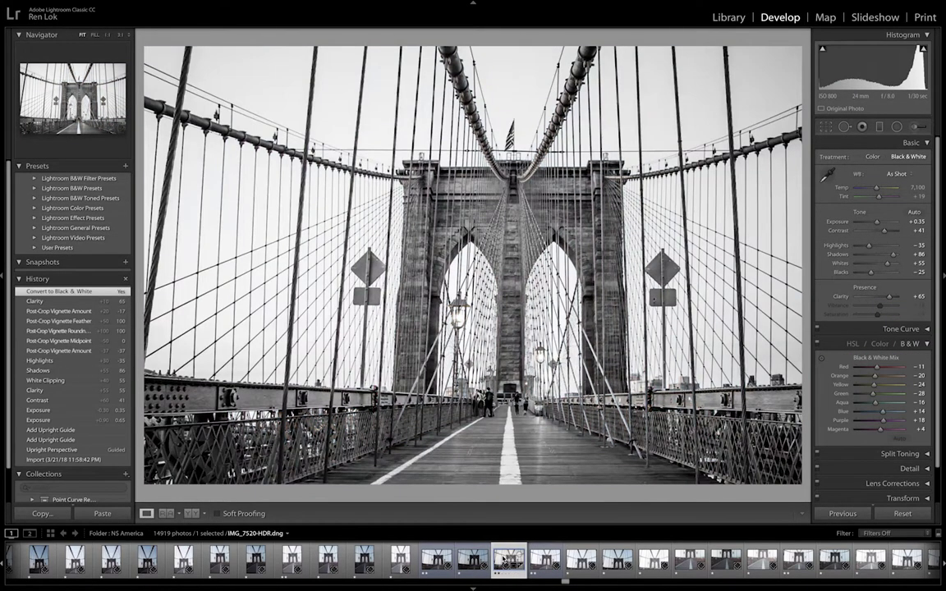